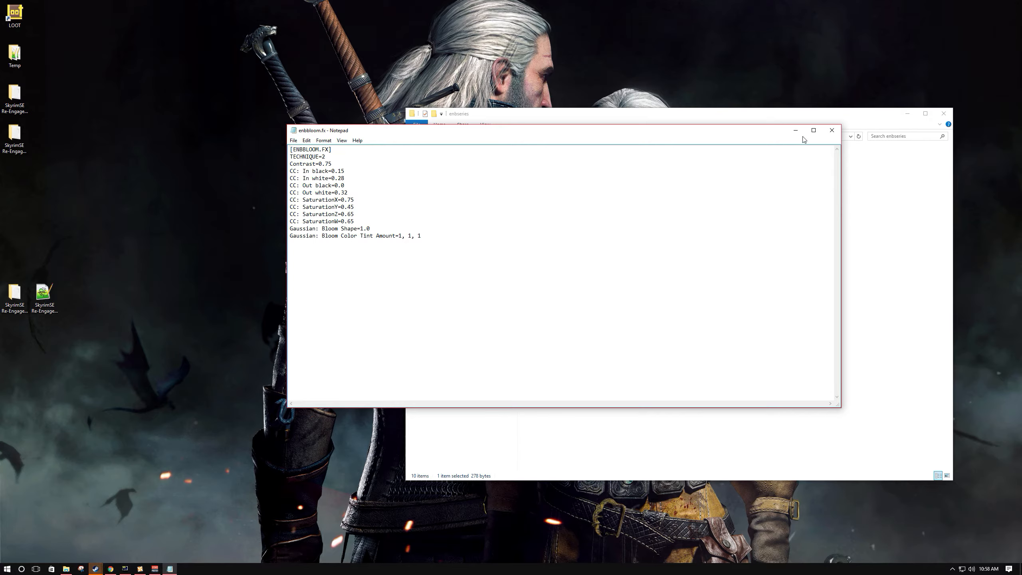
Close the enbbloom.fx text file and inspect the enbbloom and Modular Shaders folders, returning to the enbseries folder.
left_click(831, 130)
double_click(547, 160)
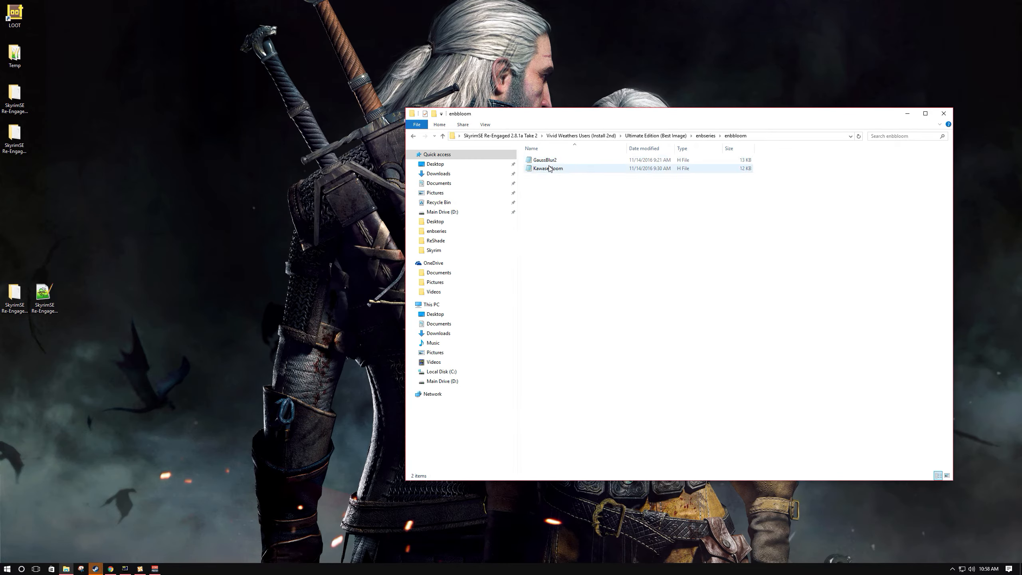
left_click(705, 135)
left_click(565, 169)
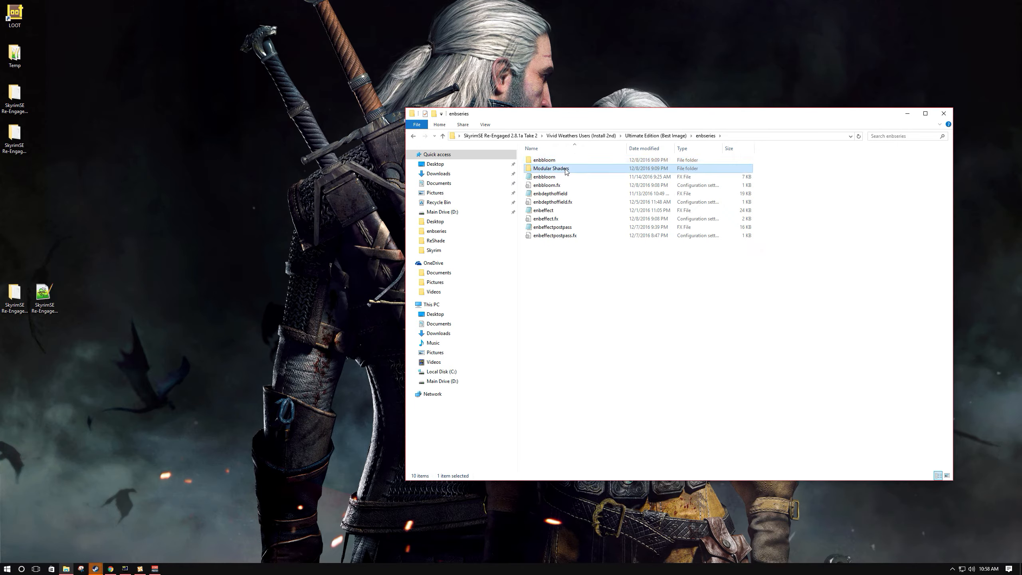
double_click(565, 171)
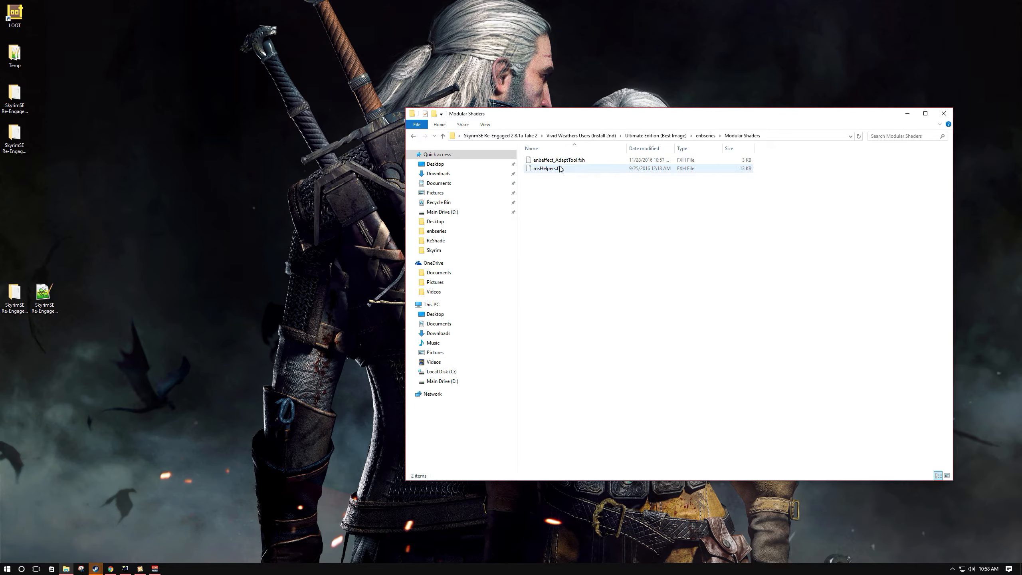
left_click(704, 136)
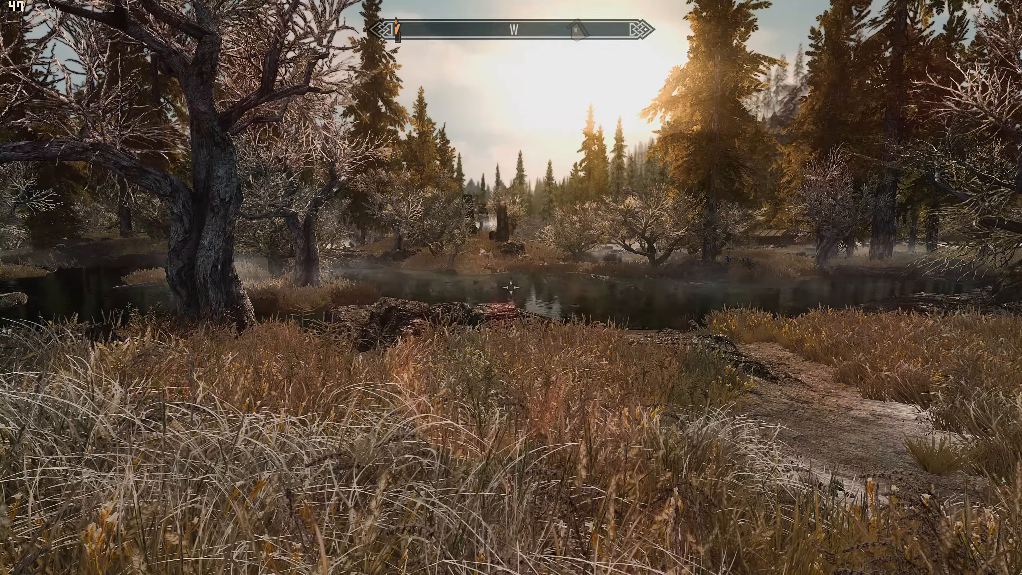
Switch to Skyrim, open the in-game ENBSeries editor, and expand its ENGINE and Statistics sections.
key("shift+Return")
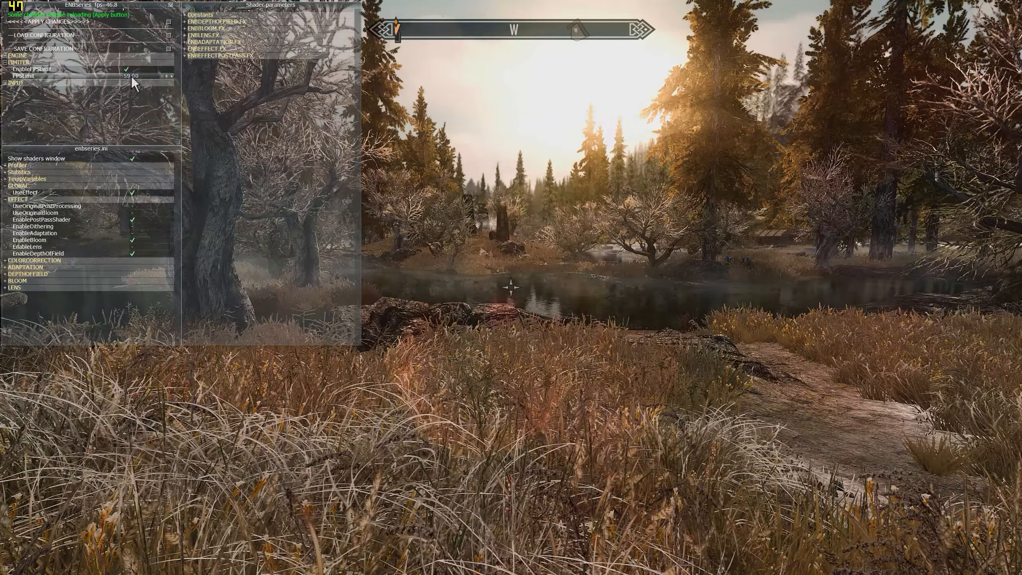
left_click(75, 56)
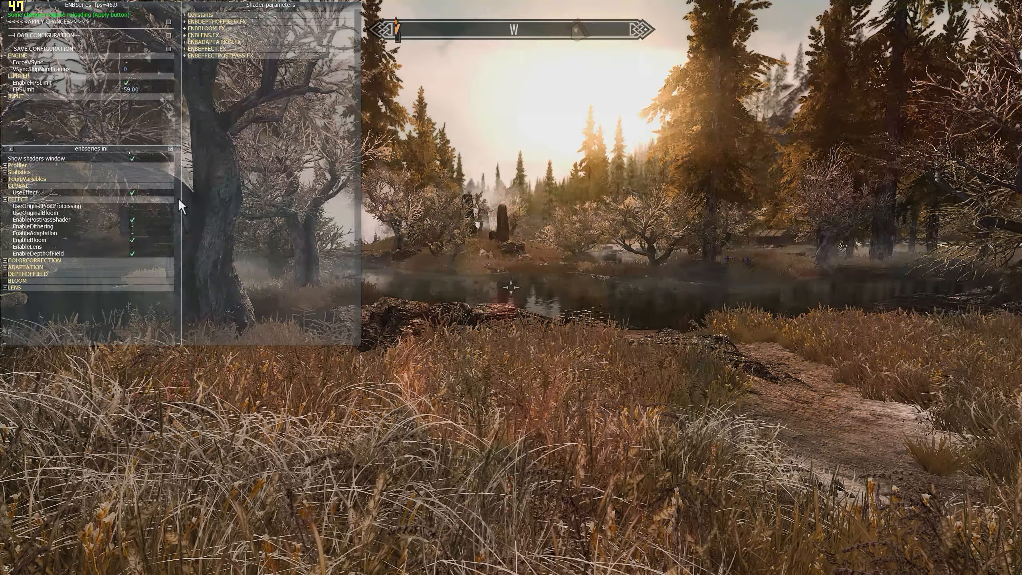
left_click(69, 174)
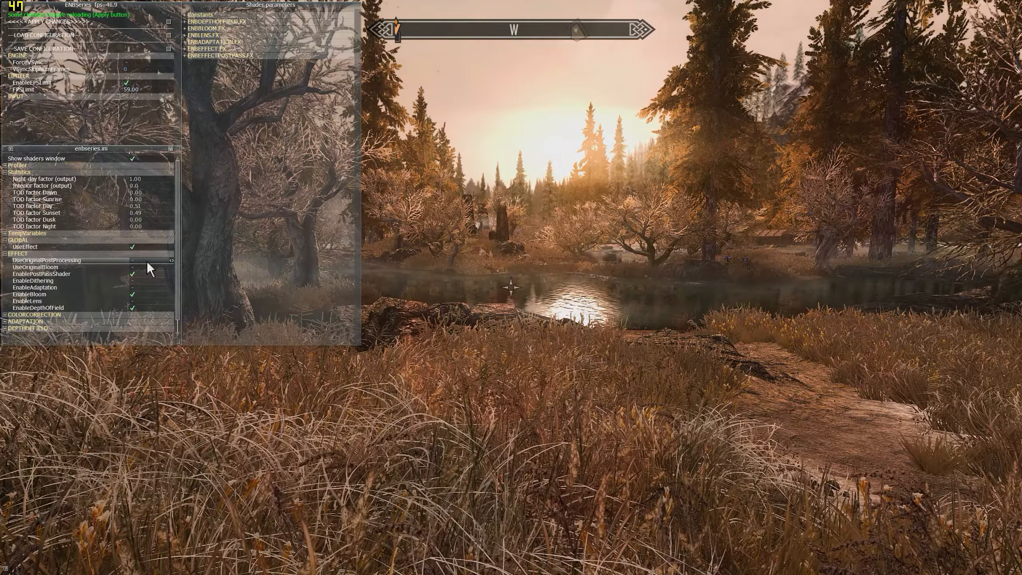
Turn EnableBloom off and back on to compare the scene with and without bloom.
left_click(149, 296)
left_click(150, 296)
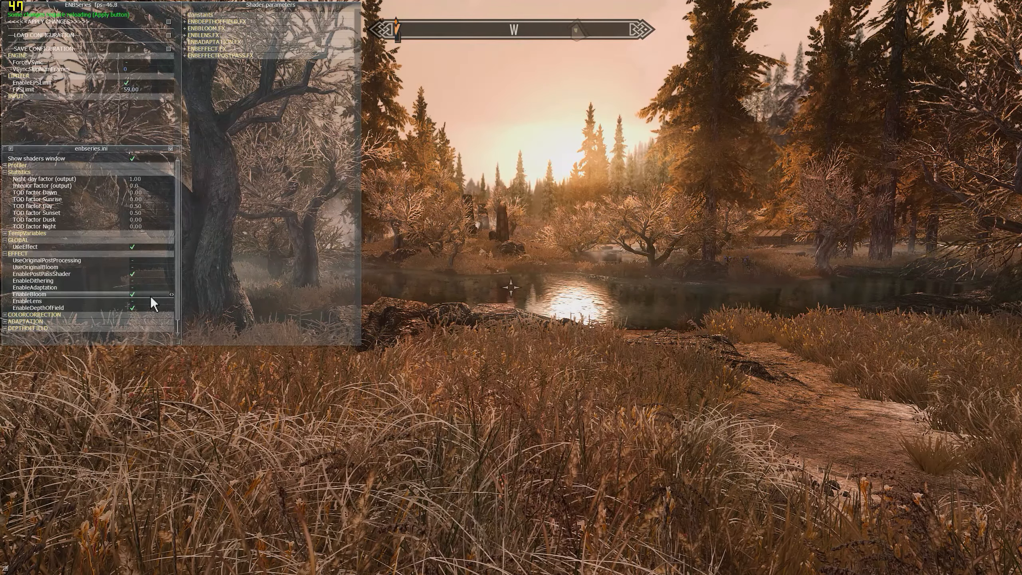
left_click(150, 296)
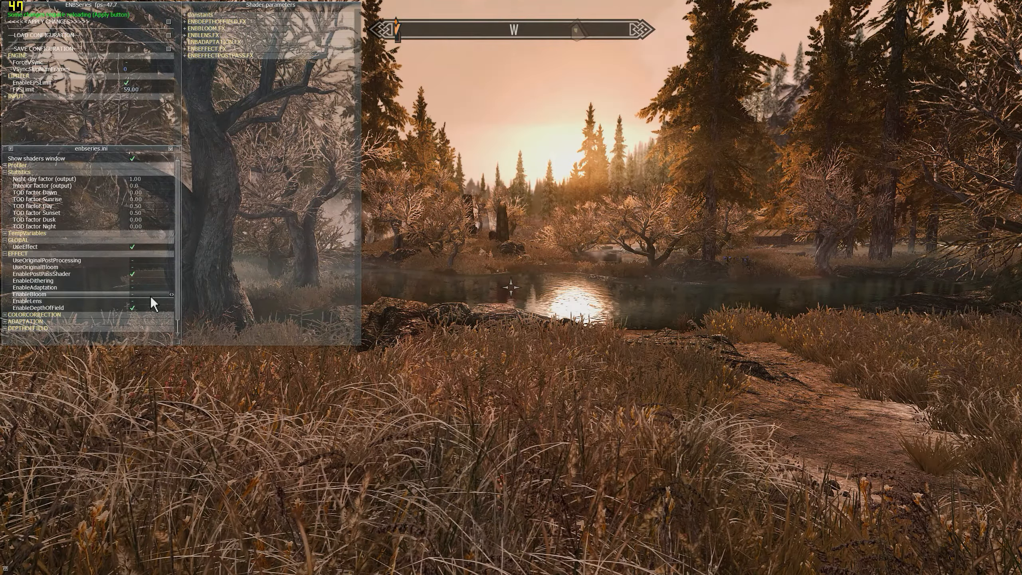
left_click(150, 296)
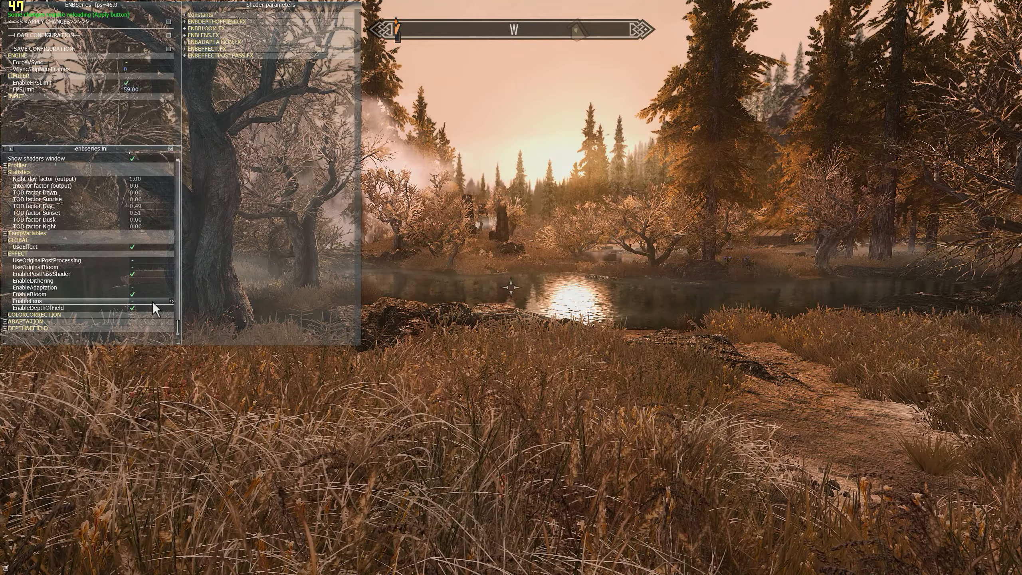
Turn EnableDepthOfField off and back on to compare the depth-of-field effect.
left_click(150, 307)
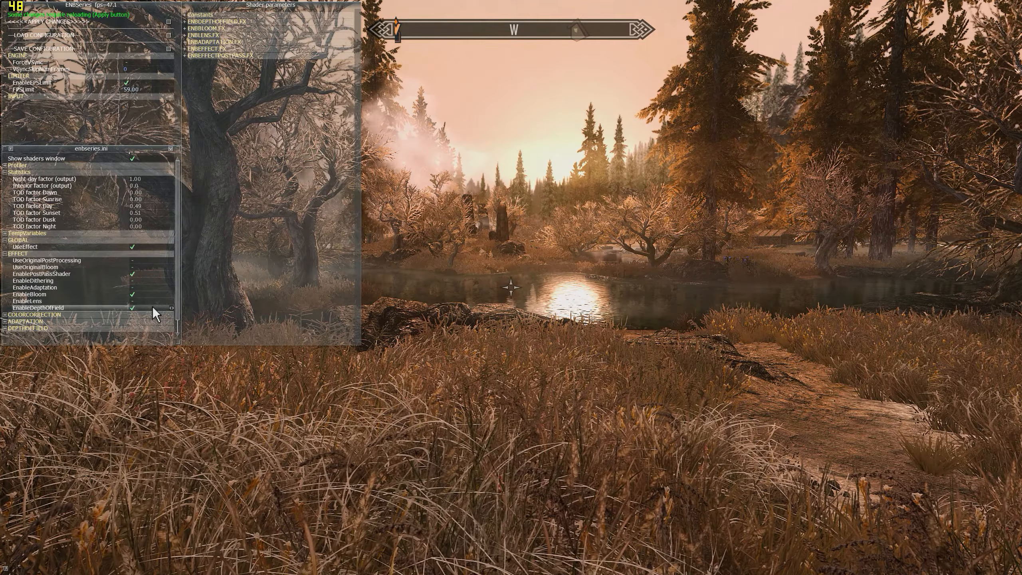
left_click(148, 309)
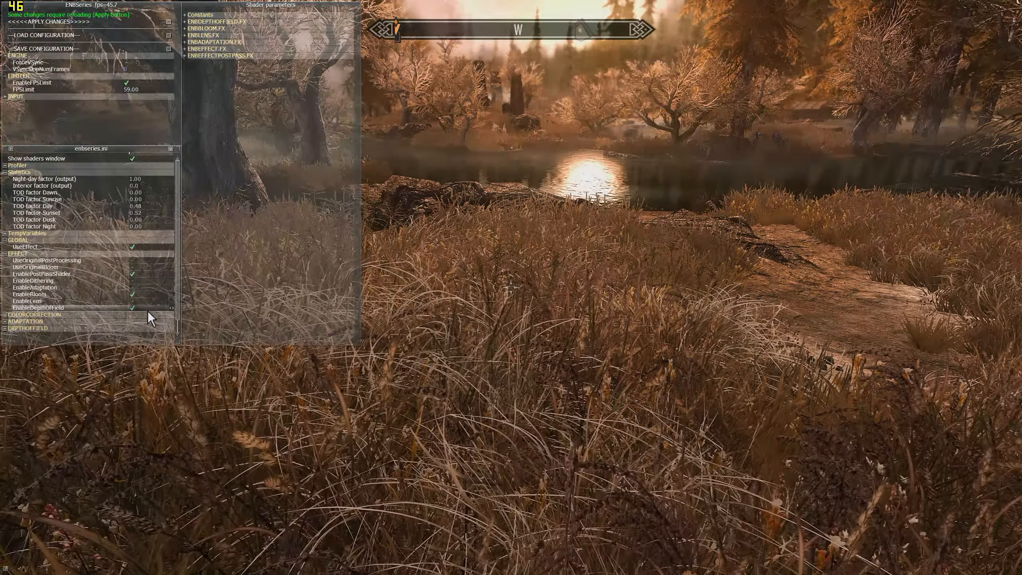
left_click(139, 307)
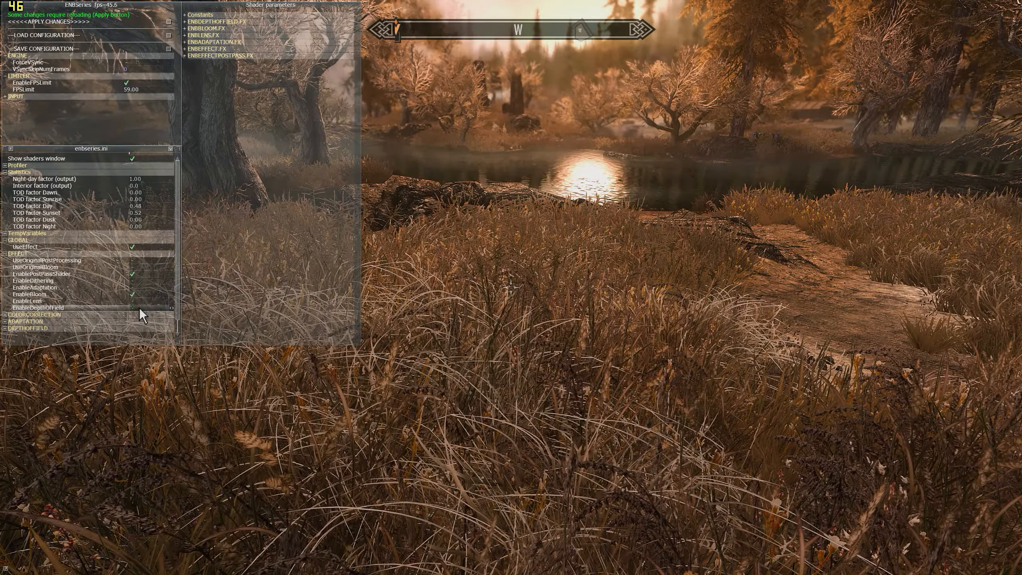
left_click(139, 308)
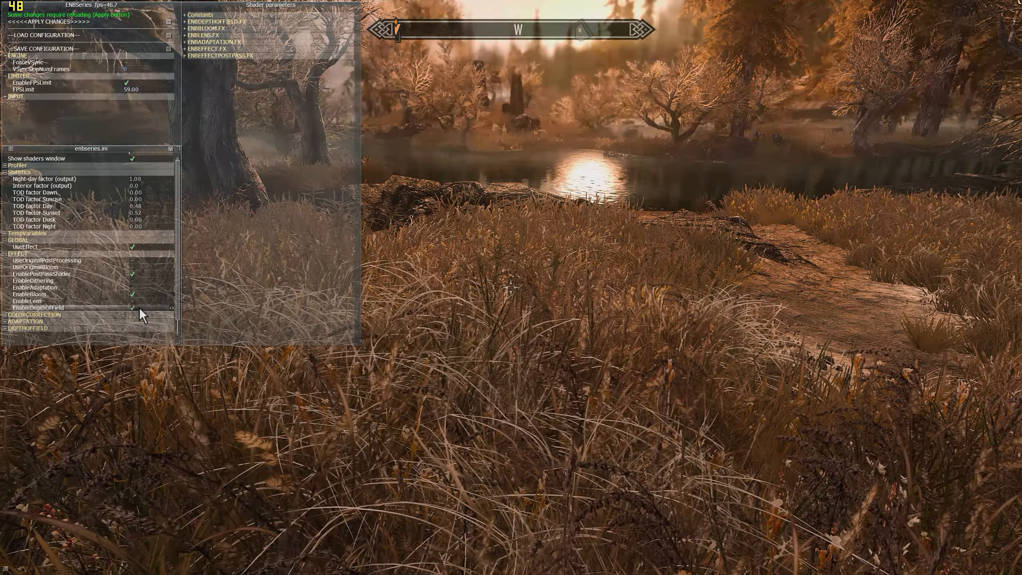
Expand COLORCORRECTION to examine its procedural correction, brightness and gamma curve settings, and collapse the section.
left_click(139, 316)
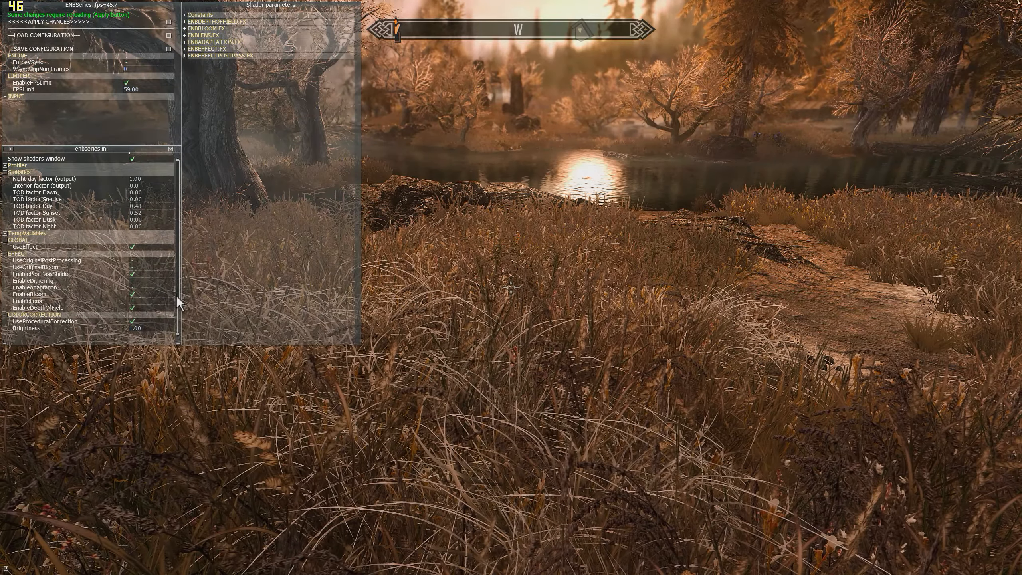
left_click_drag(176, 295, 180, 312)
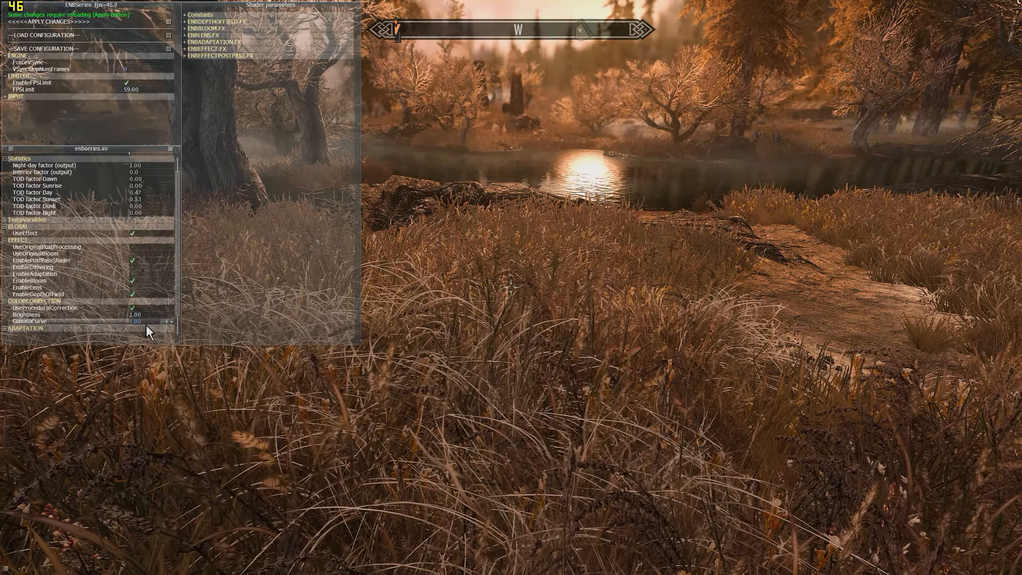
left_click(171, 301)
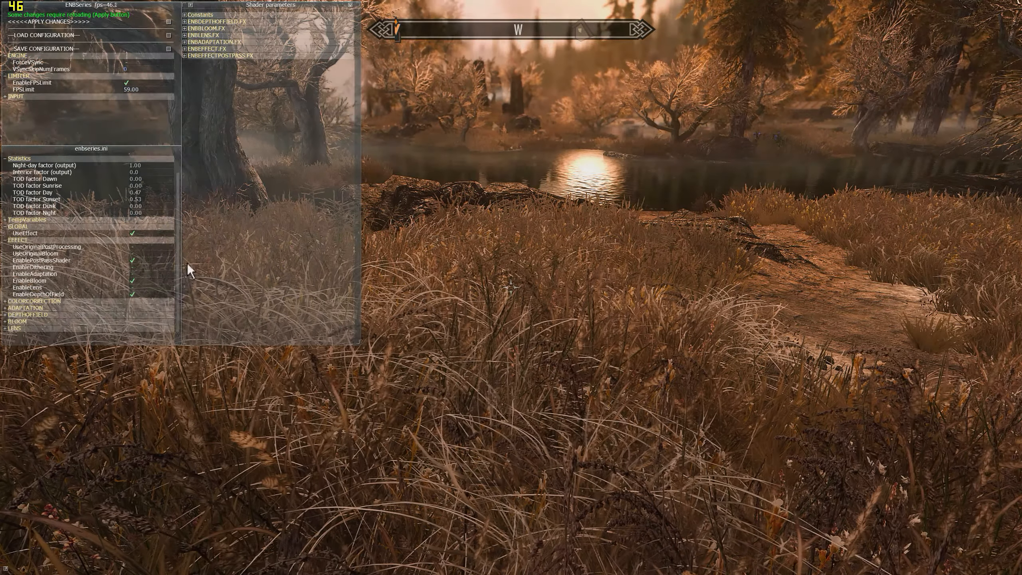
scroll(177, 262, "up", 2)
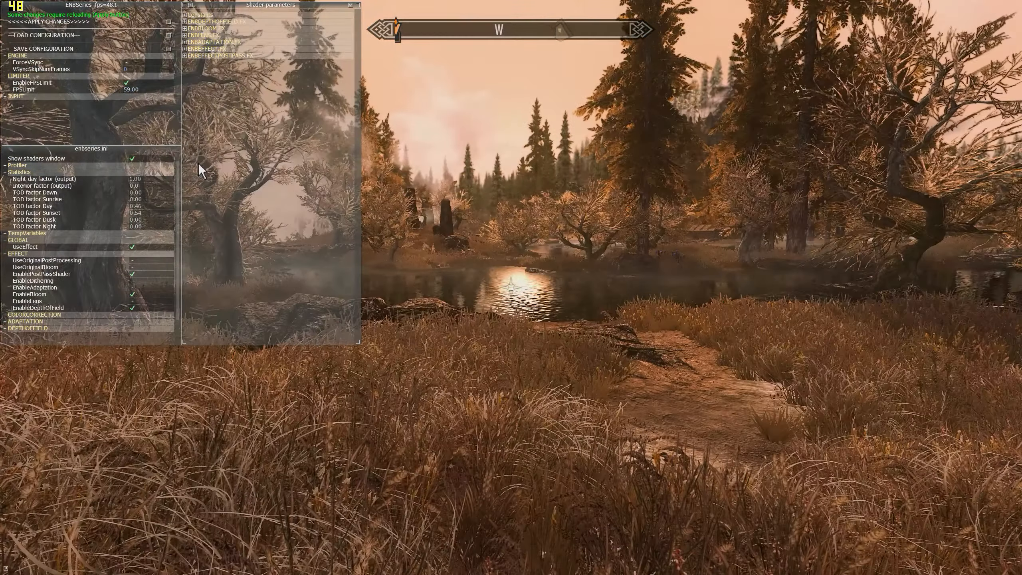
Expand ENBEFFECT.FX and examine its brightness, adaptation, tone mapping, contrast and saturation settings for each time of day.
left_click(202, 49)
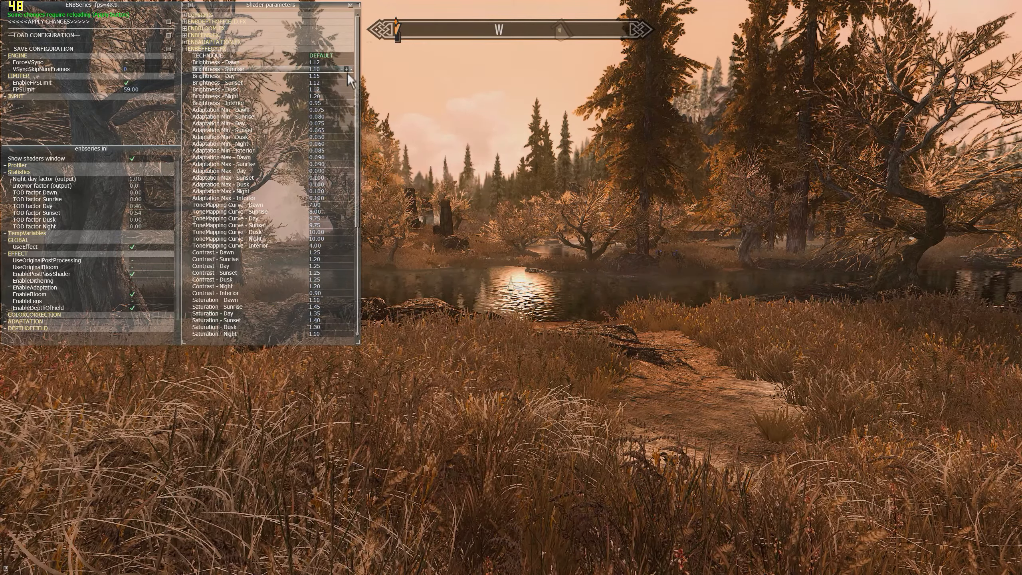
left_click_drag(357, 64, 346, 94)
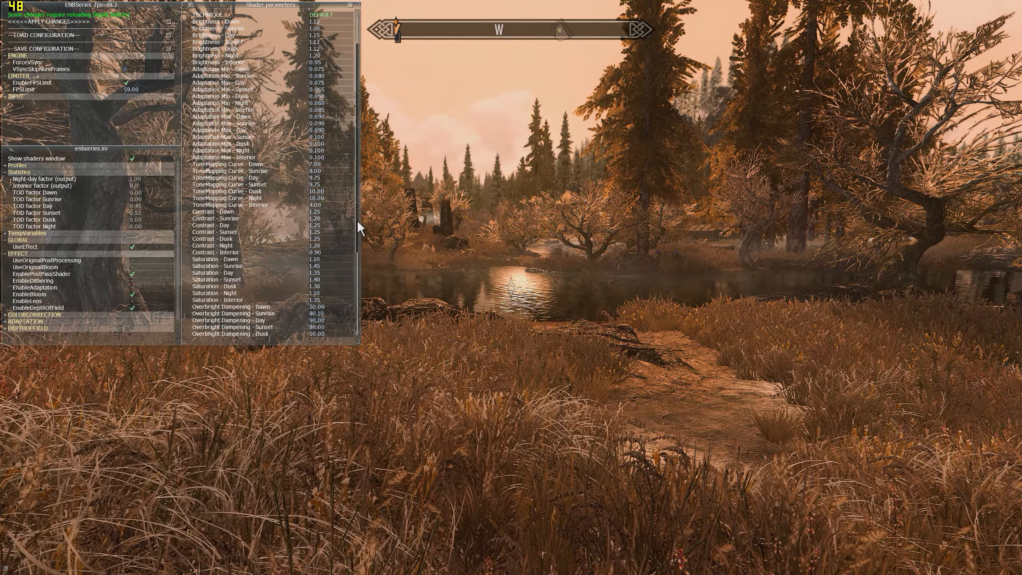
left_click_drag(357, 221, 362, 187)
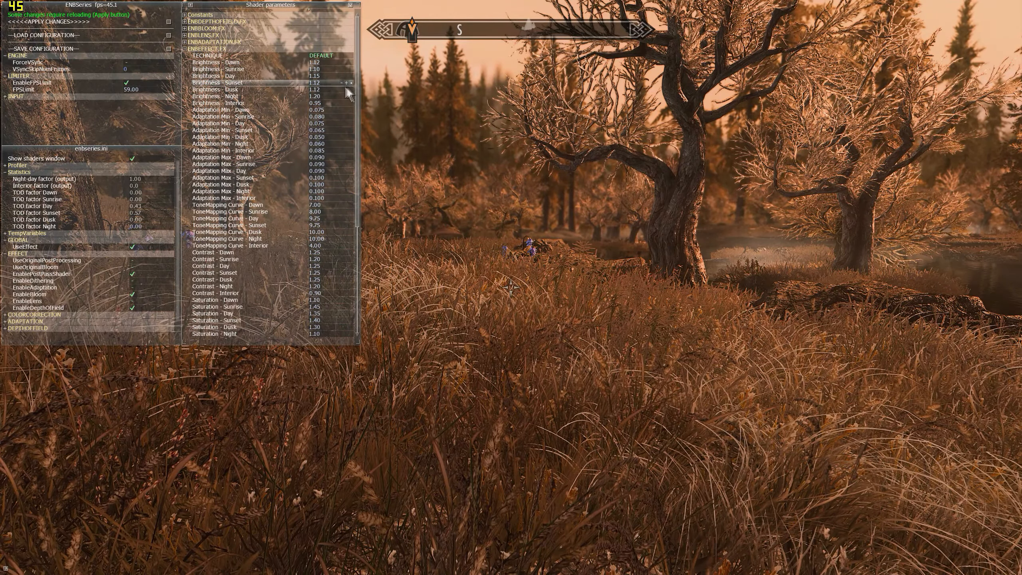
left_click_drag(371, 59, 404, 43)
left_click_drag(356, 100, 364, 186)
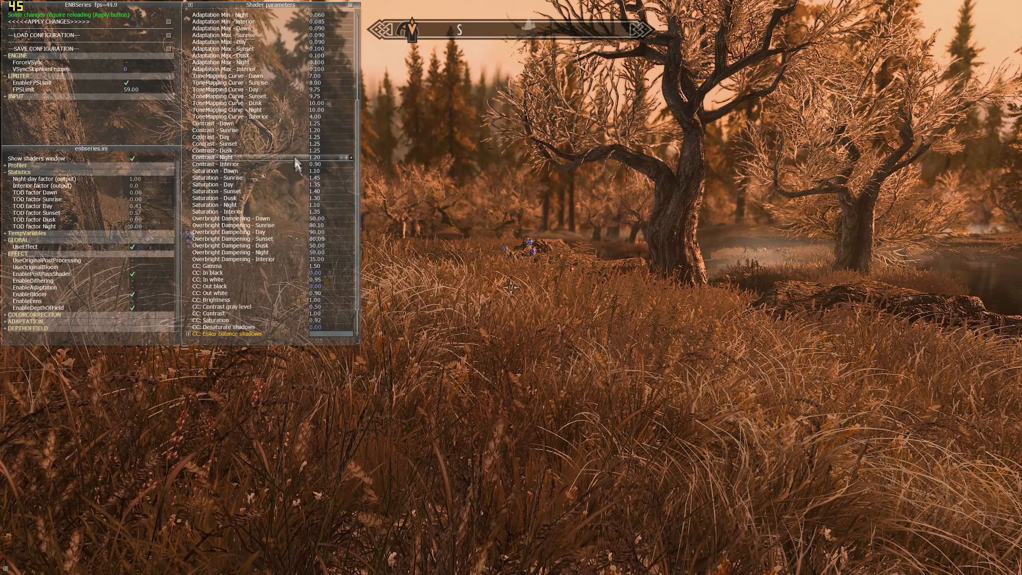
left_click_drag(351, 144, 326, 176)
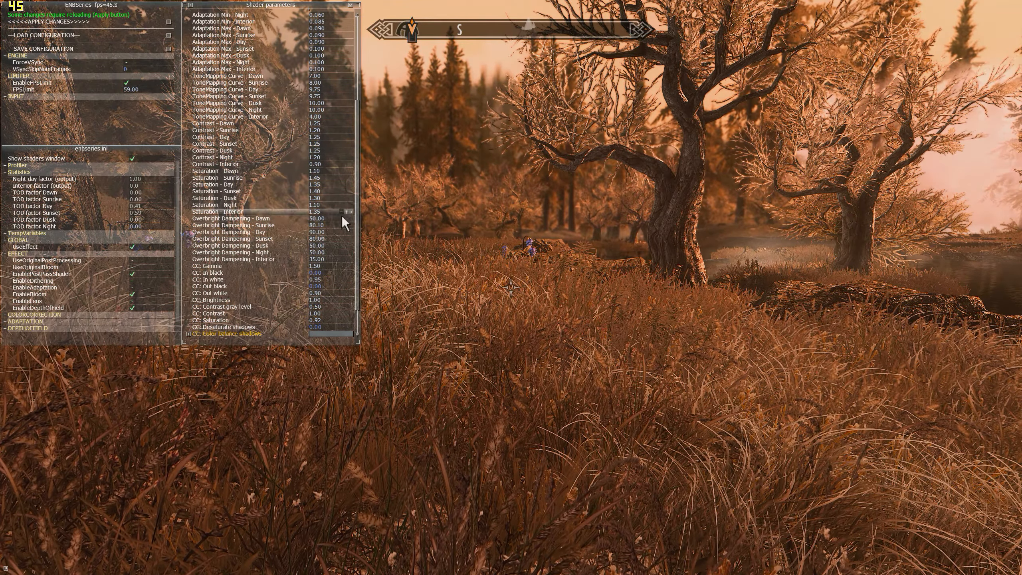
Set Saturation - Sunset in ENBEFFECT.FX to 1.35.
key("d")
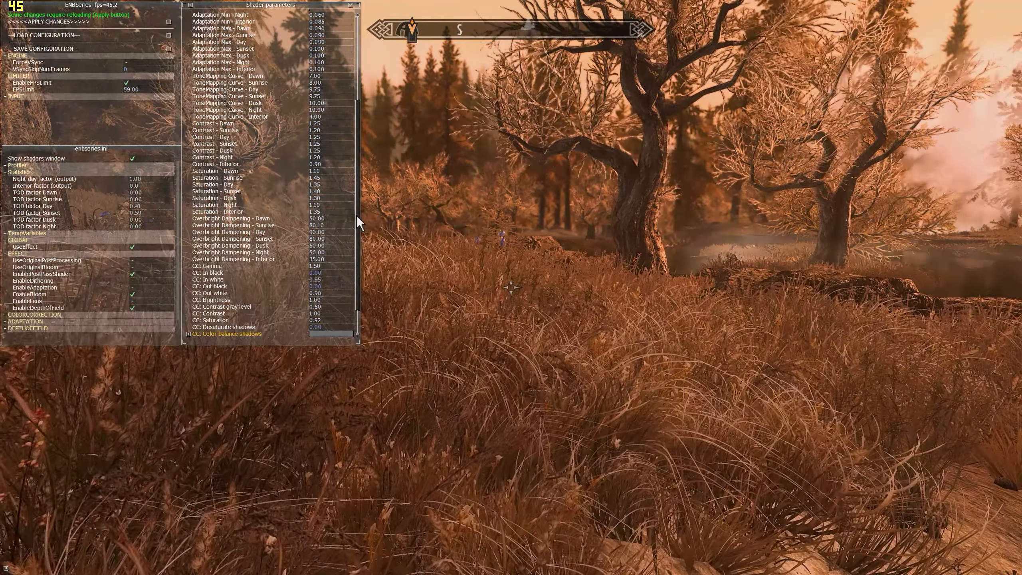
key("a")
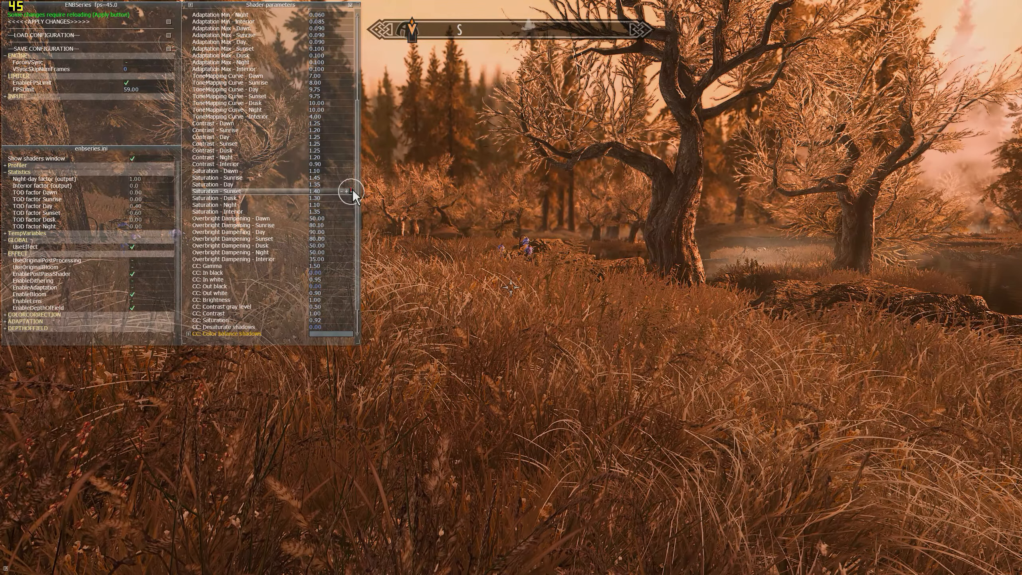
mouse_move(350, 163)
left_mouse_down()
mouse_move(326, 184)
mouse_move(351, 221)
mouse_move(392, 221)
mouse_move(380, 165)
mouse_move(398, 199)
mouse_move(345, 201)
mouse_move(305, 234)
mouse_move(308, 180)
mouse_move(359, 163)
left_mouse_up()
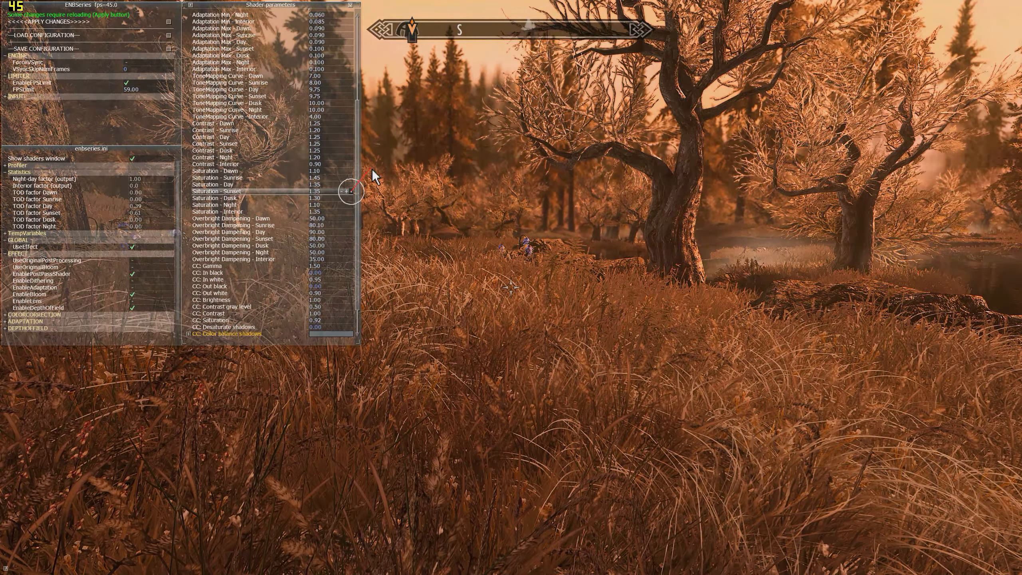
left_click_drag(372, 169, 372, 170)
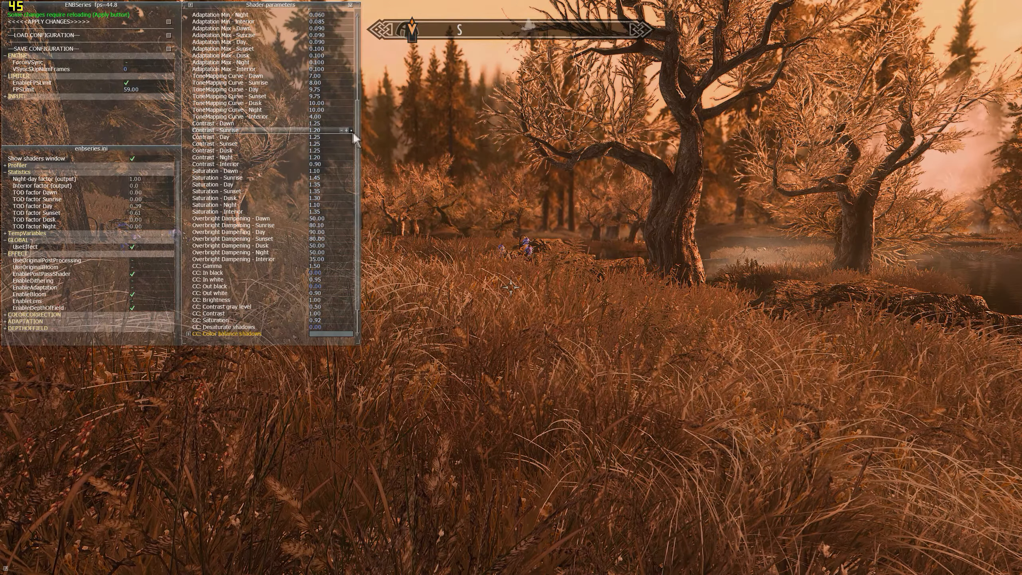
Examine the Overbright Dampening and CC color settings in ENBEFFECT.FX, returning to the start of its parameters.
left_click_drag(356, 131, 358, 122)
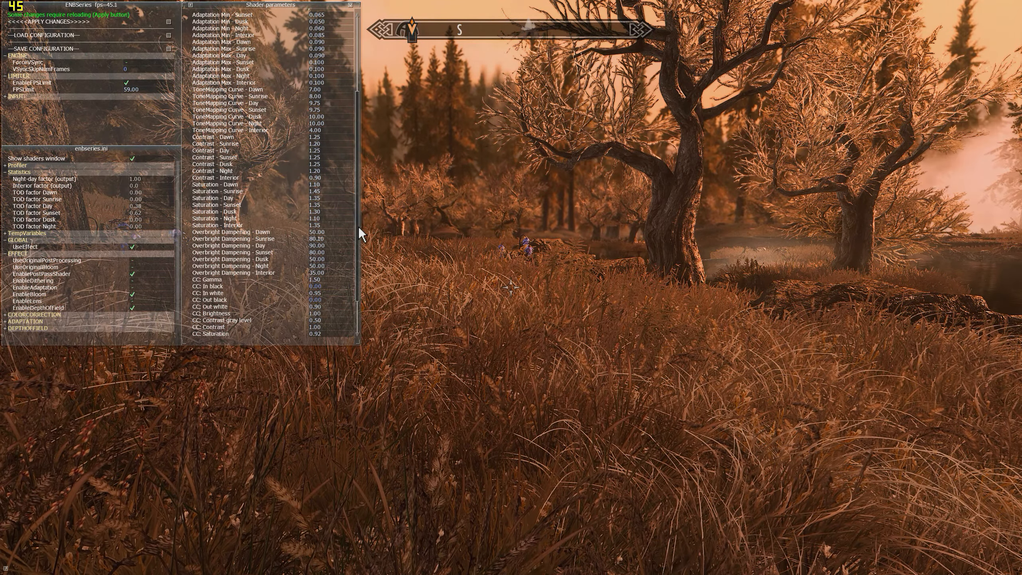
scroll(357, 226, "down", 2)
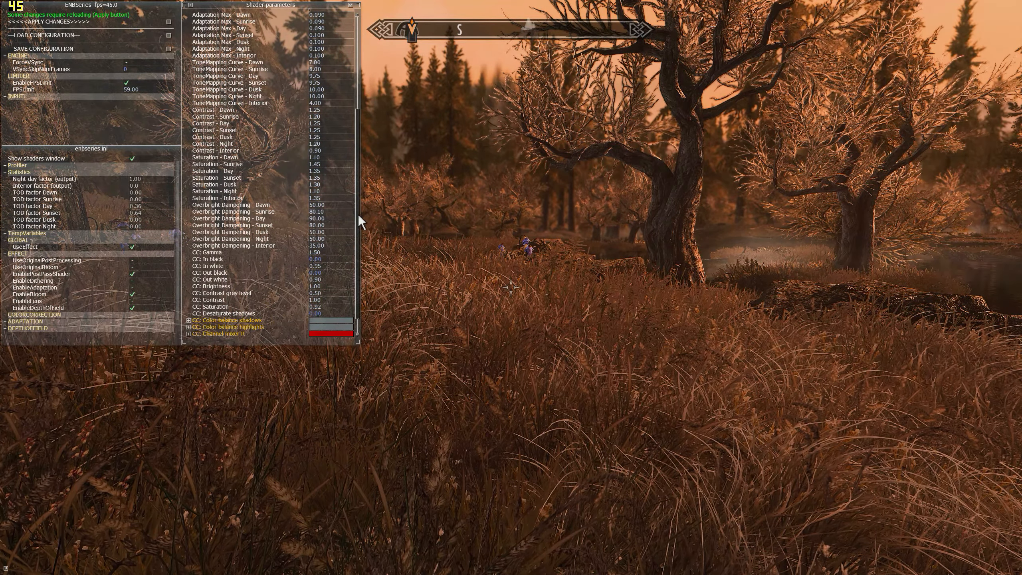
scroll(357, 214, "down", 1)
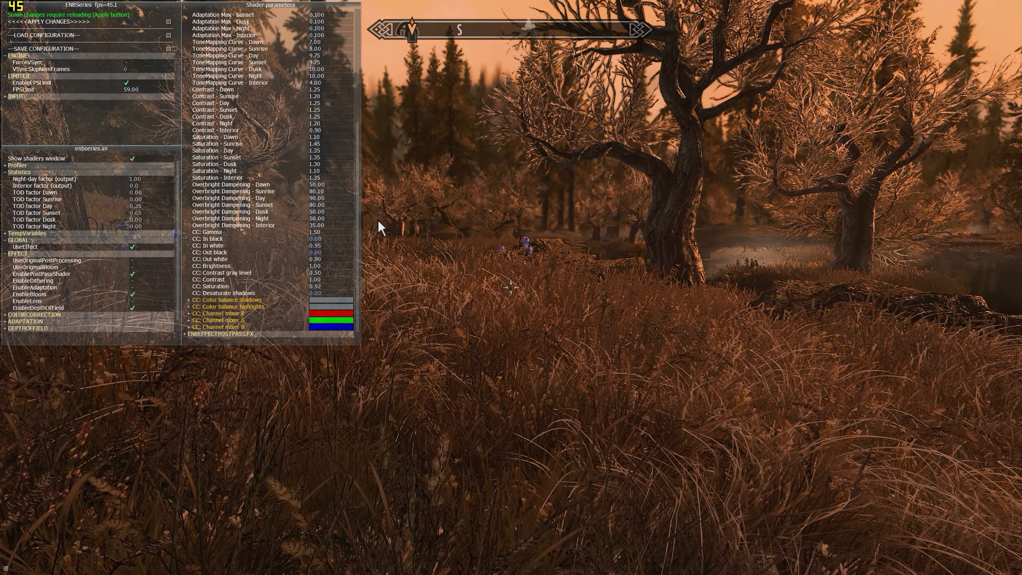
scroll(359, 222, "up", 2)
scroll(330, 232, "up", 2)
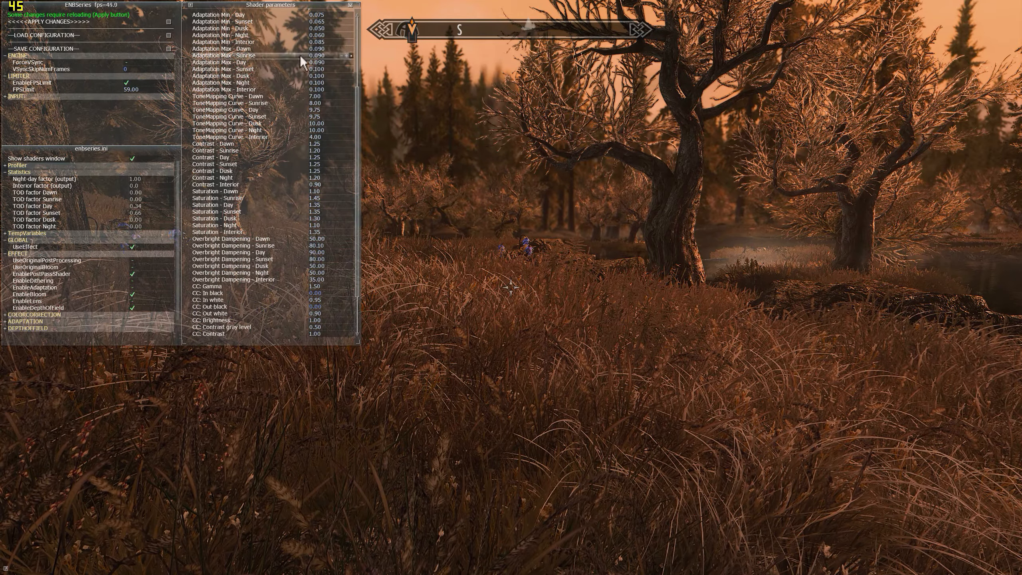
left_click_drag(354, 110, 367, 54)
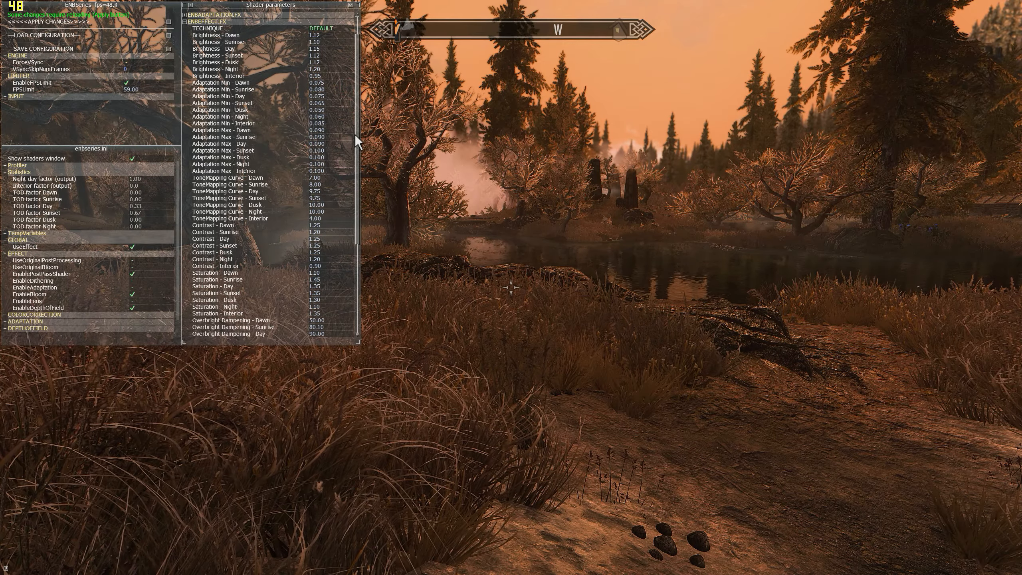
left_click_drag(357, 134, 355, 110)
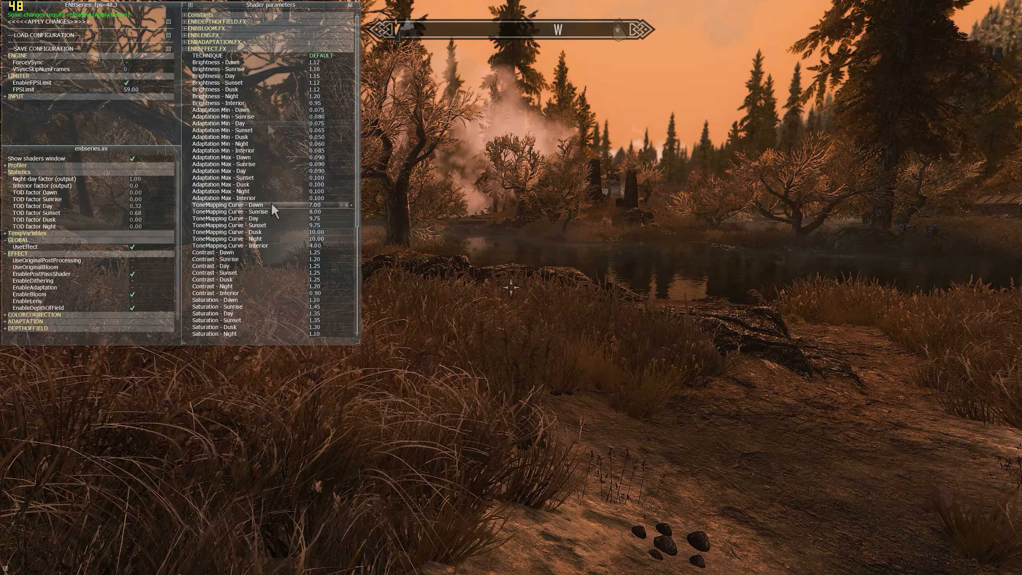
Collapse ENBEFFECT.FX and expand ENBEFFECTPOSTPASS.FX to show its sharpening, blur, vignette, grain and letterbox settings.
left_click(241, 49)
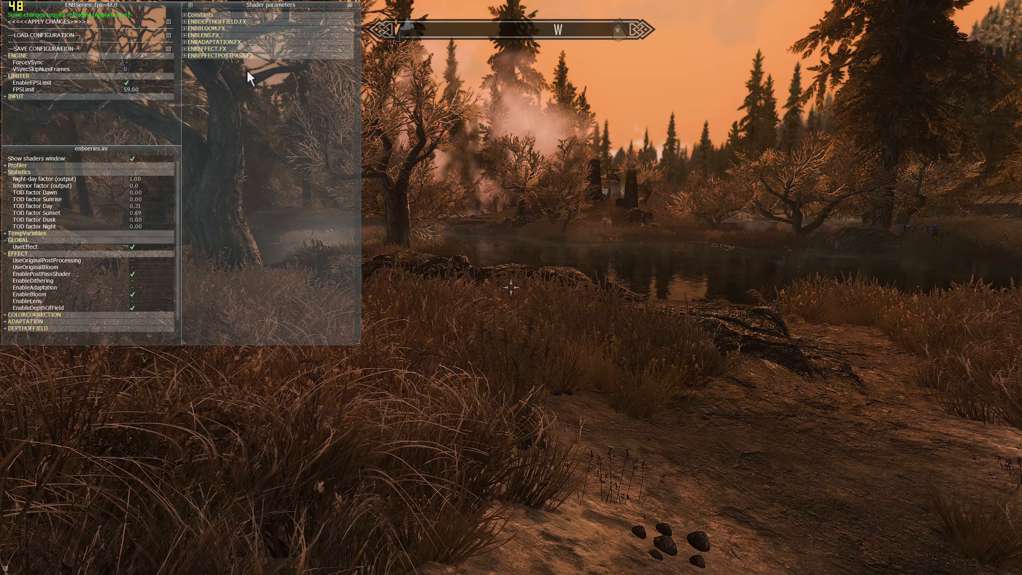
left_click(219, 56)
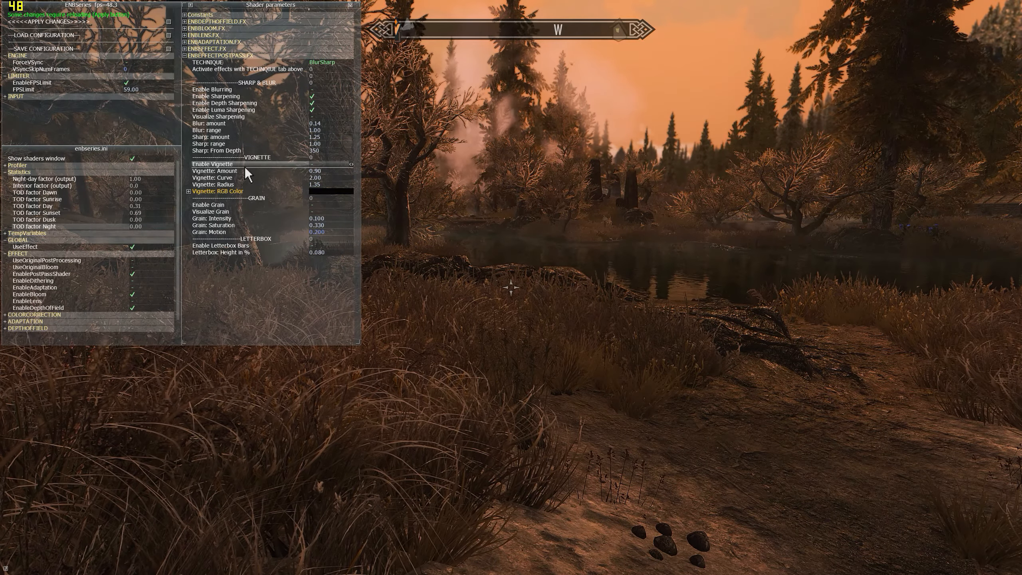
Preview the vignette effect in ENBEFFECTPOSTPASS.FX by enabling it and switching it off again.
key("s")
key("d")
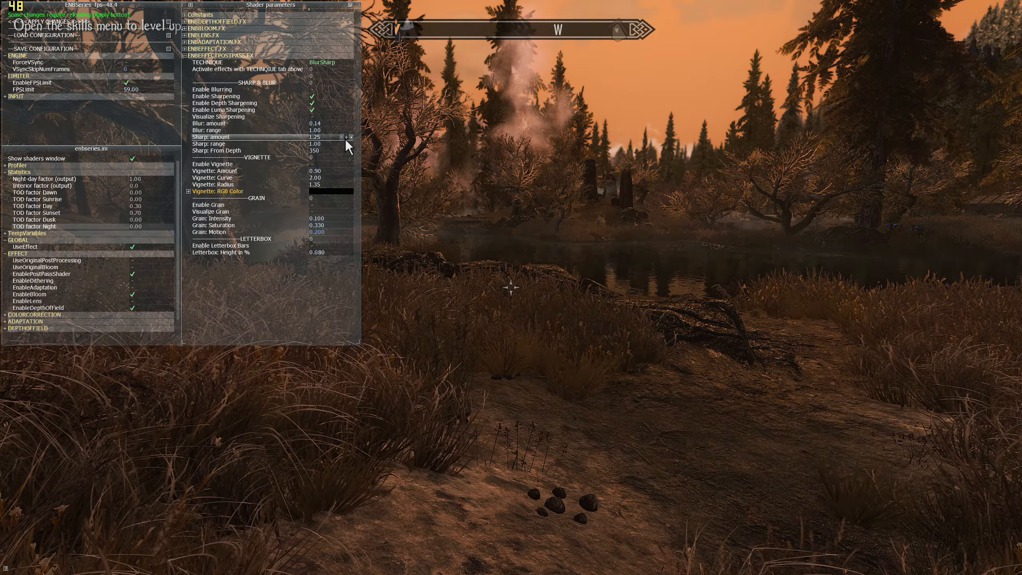
left_click(329, 164)
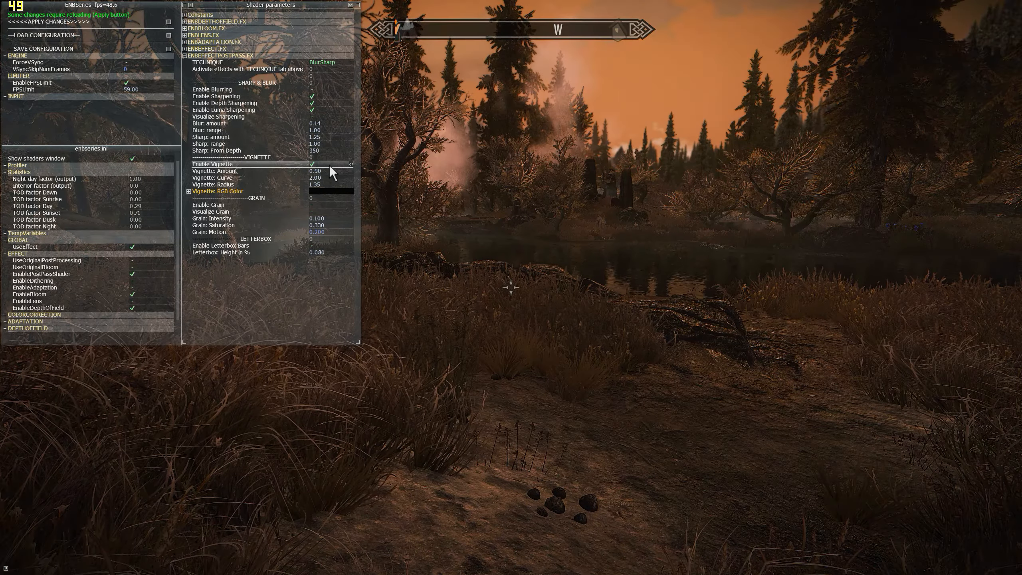
left_click(329, 164)
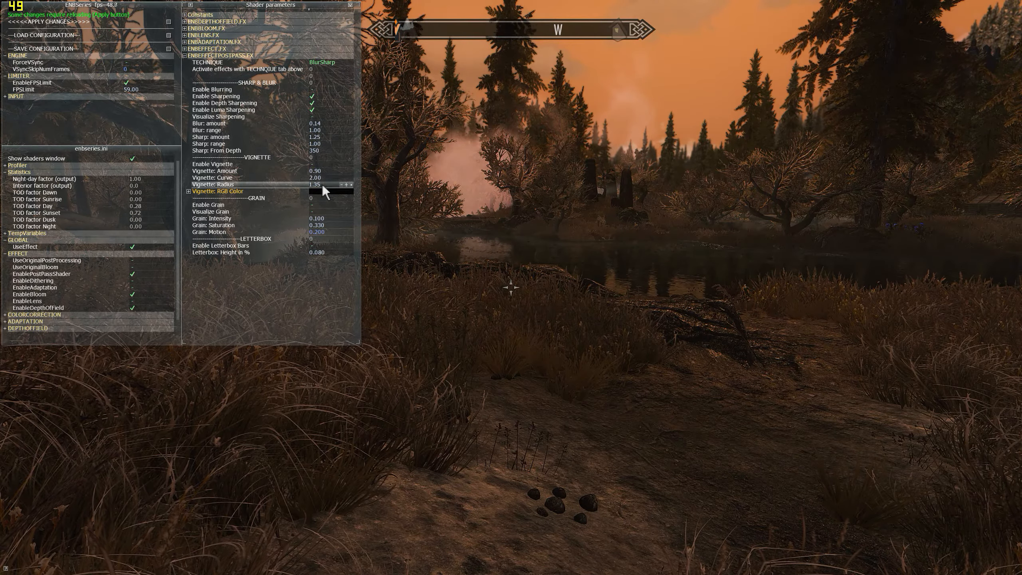
Preview the grain effect in ENBEFFECTPOSTPASS.FX by enabling it and switching it off again.
left_click(323, 209)
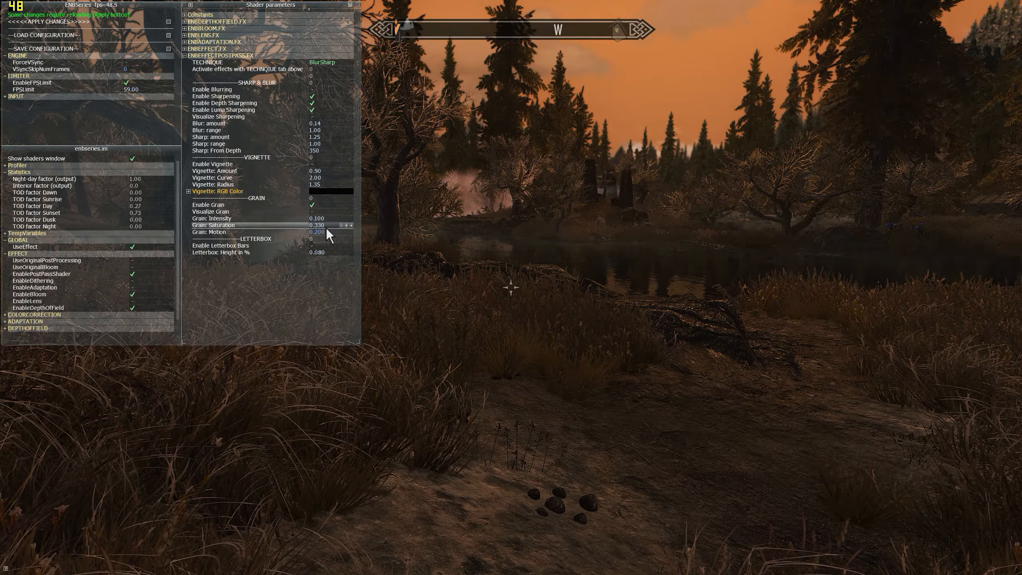
left_click(318, 206)
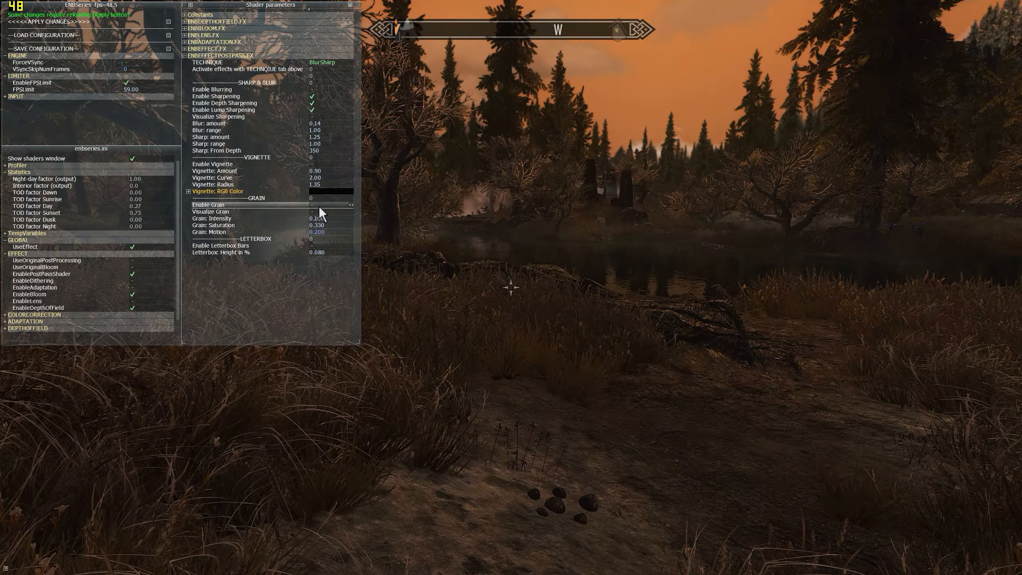
Preview the letterbox bars in ENBEFFECTPOSTPASS.FX by enabling them and switching them off again.
left_click(320, 246)
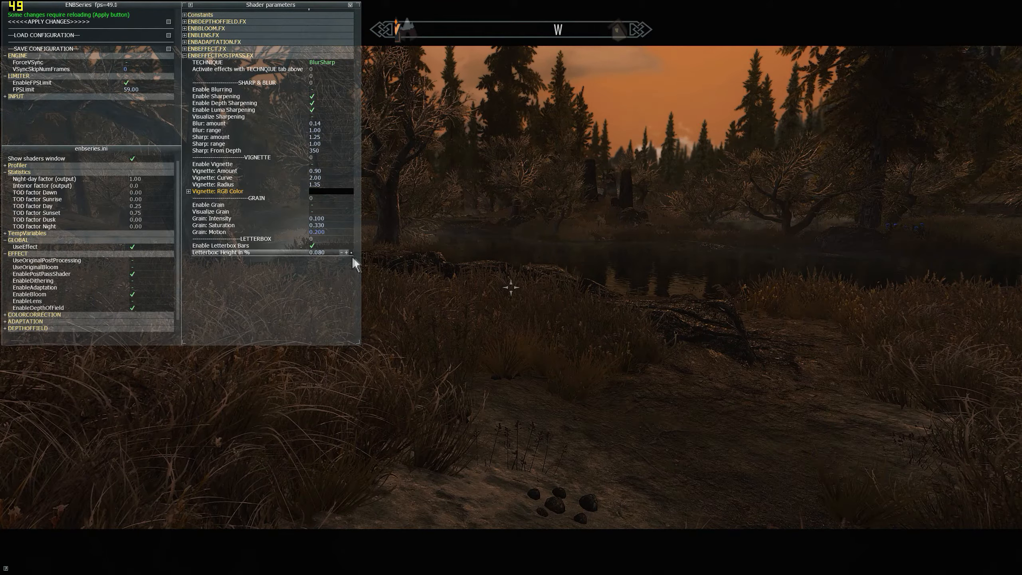
left_click_drag(351, 253, 305, 364)
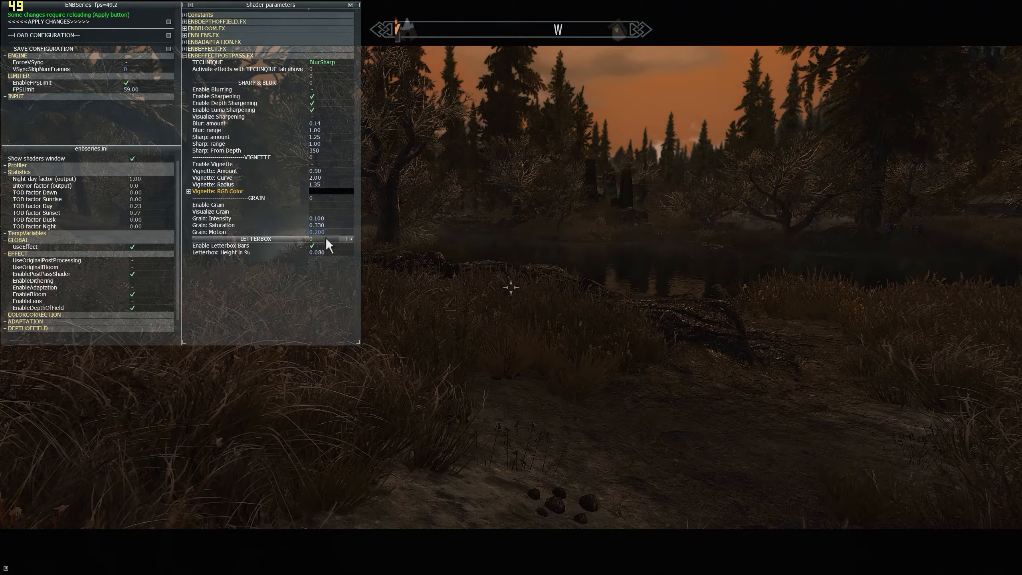
left_click(317, 247)
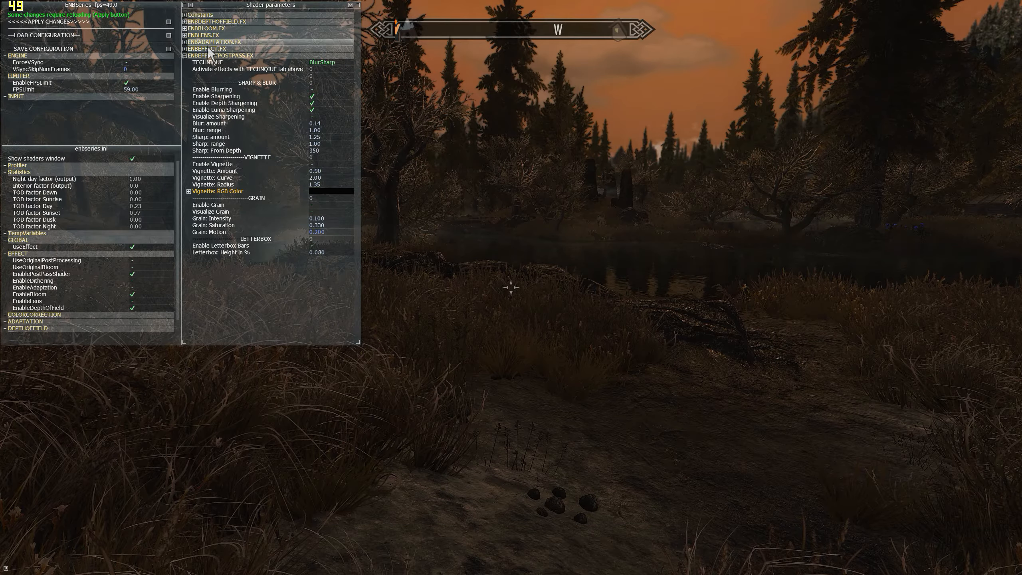
Collapse ENBEFFECTPOSTPASS.FX and examine the autofocus, blur and bokeh settings of ENBDEPTHOFFIELD.FX, collapsing its parameters when done.
left_click(204, 56)
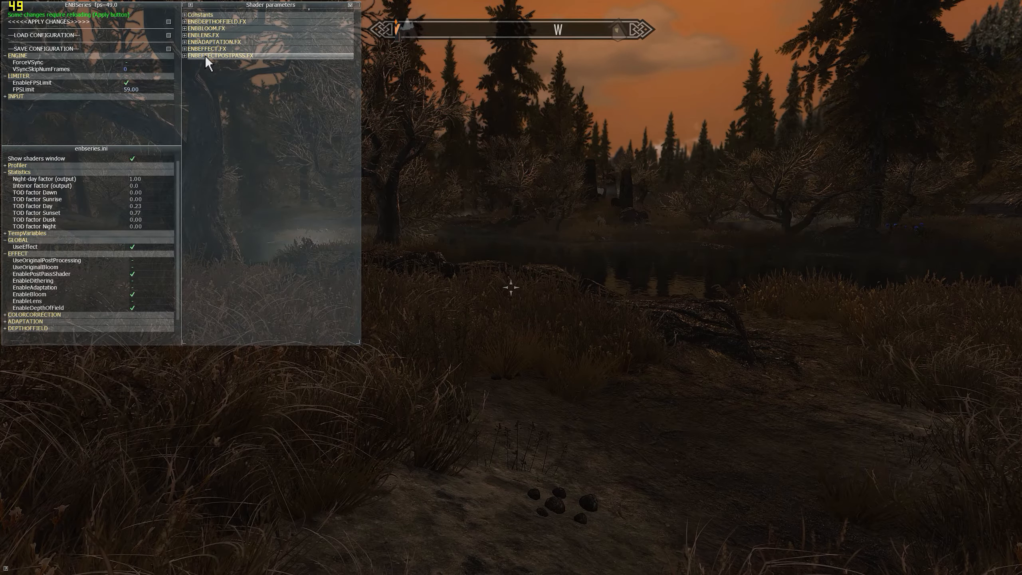
left_click(219, 22)
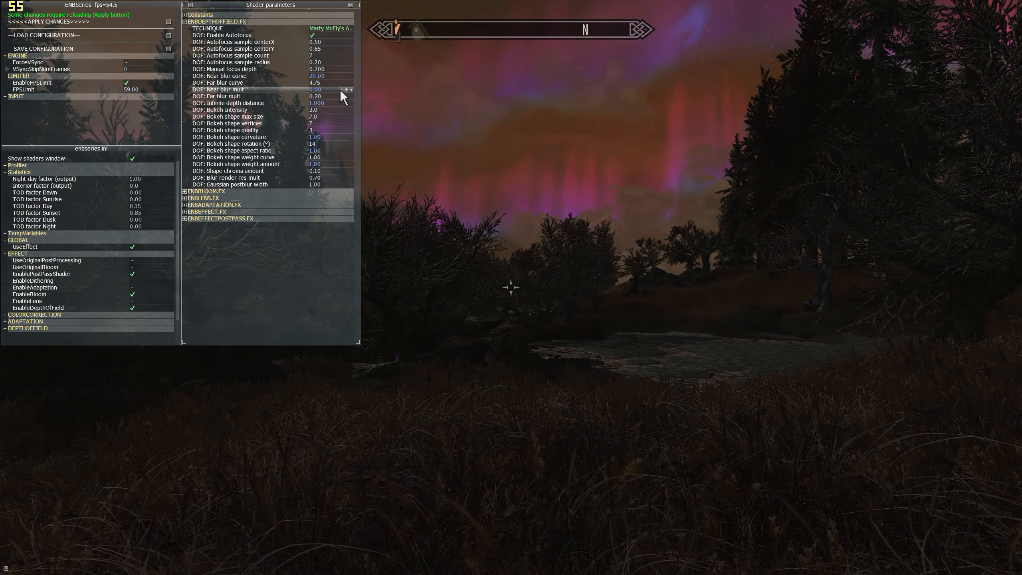
left_click(301, 22)
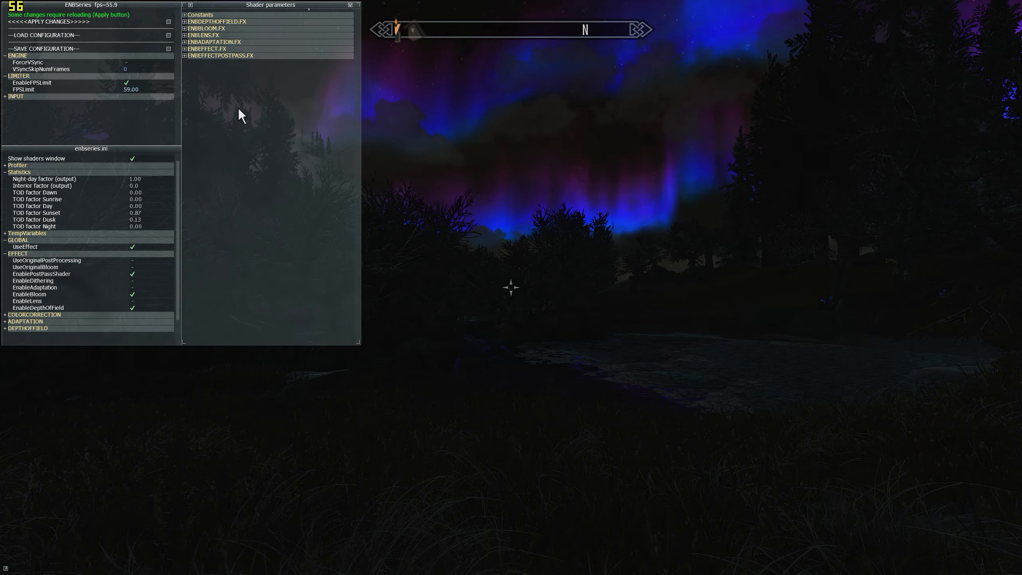
Close the ENBSeries editor and walk through the landscape to view the preset's look after sunset.
key("shift+Return")
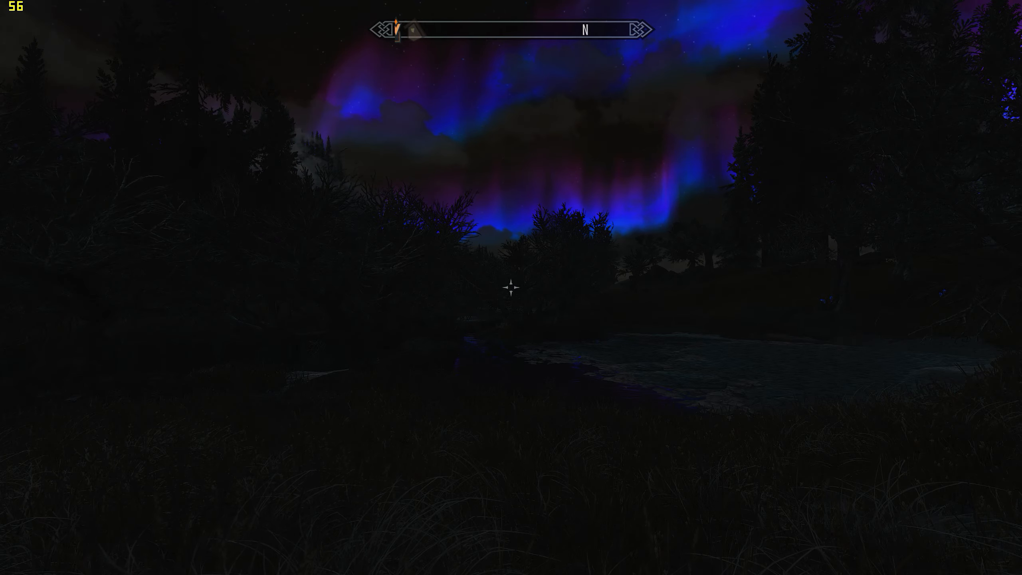
key("w")
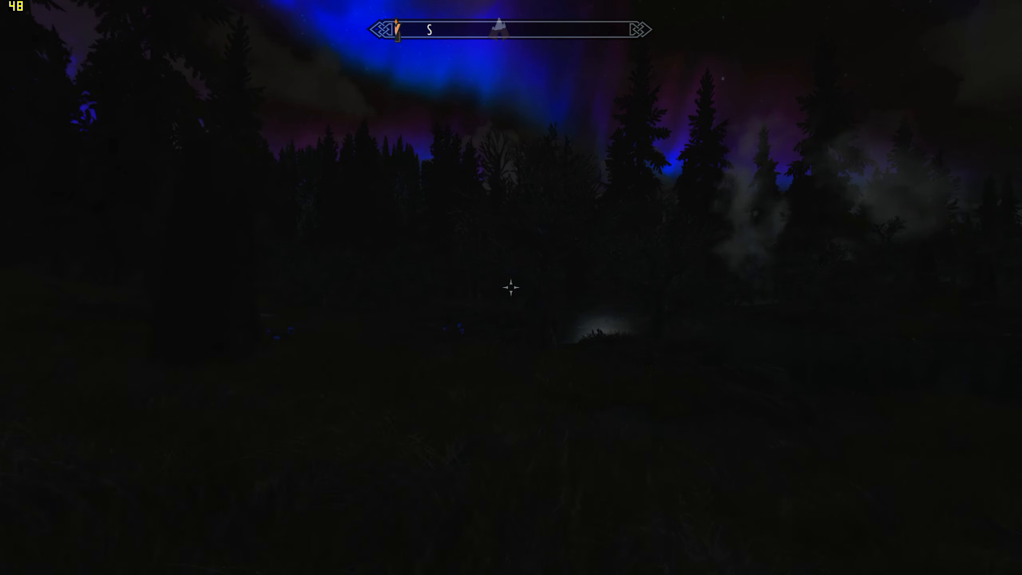